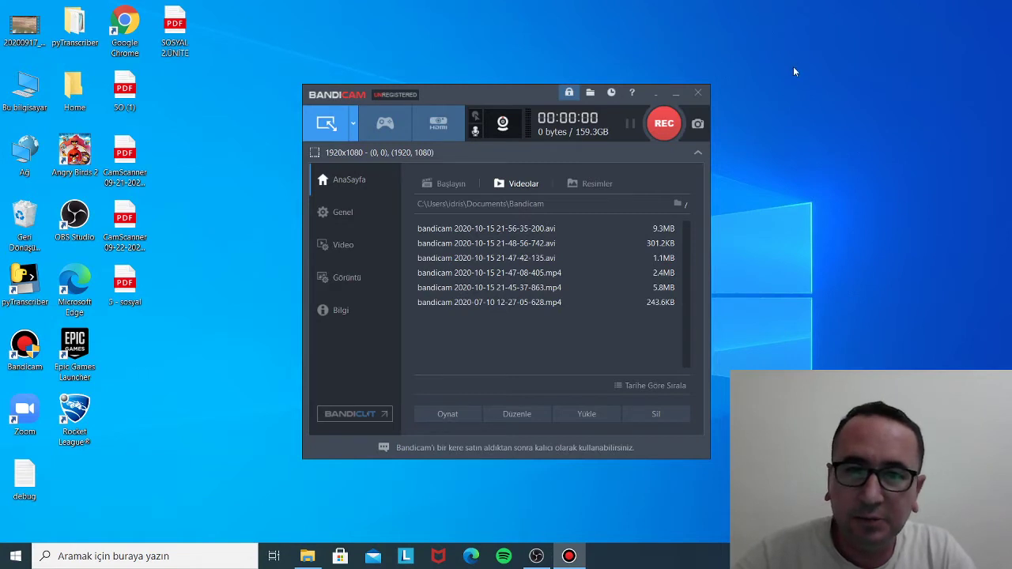
{"action": "left_click", "coordinate": [346, 213]}
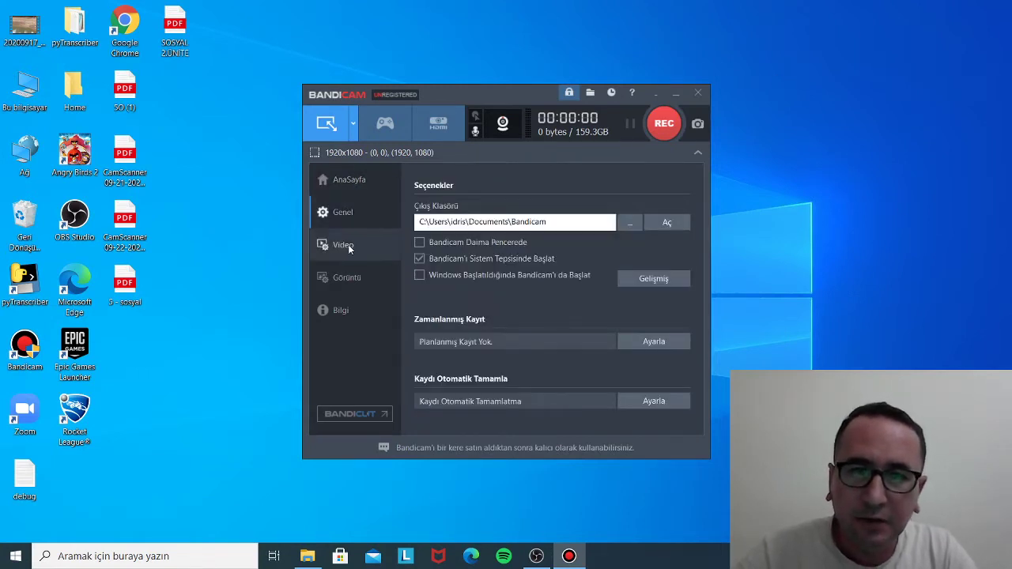
{"action": "left_click", "coordinate": [348, 247]}
{"action": "left_click", "coordinate": [358, 276]}
{"action": "left_click", "coordinate": [359, 181]}
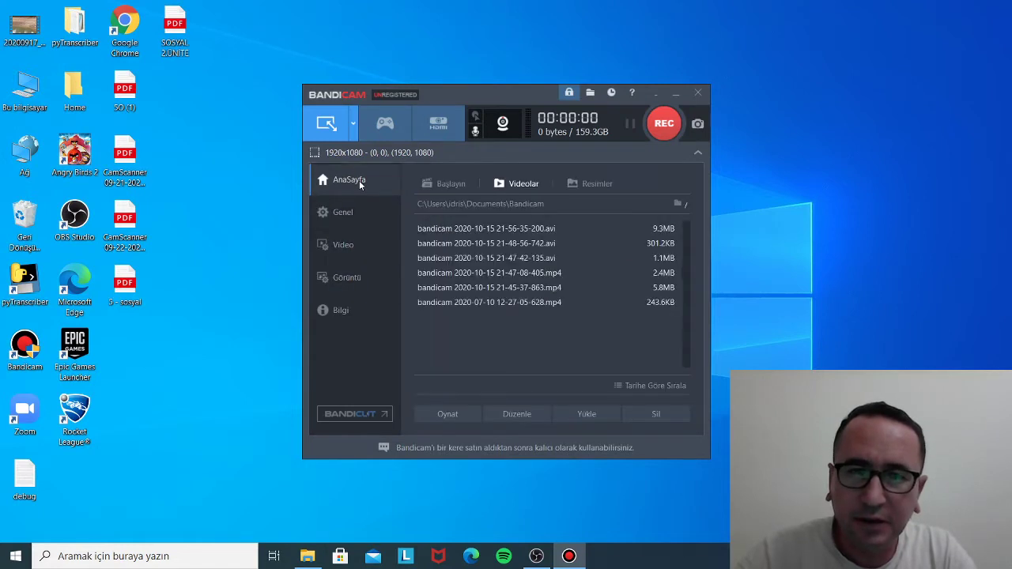
- Show the video settings, start a full-screen recording and cancel the offer of help
{"action": "left_click", "coordinate": [359, 246]}
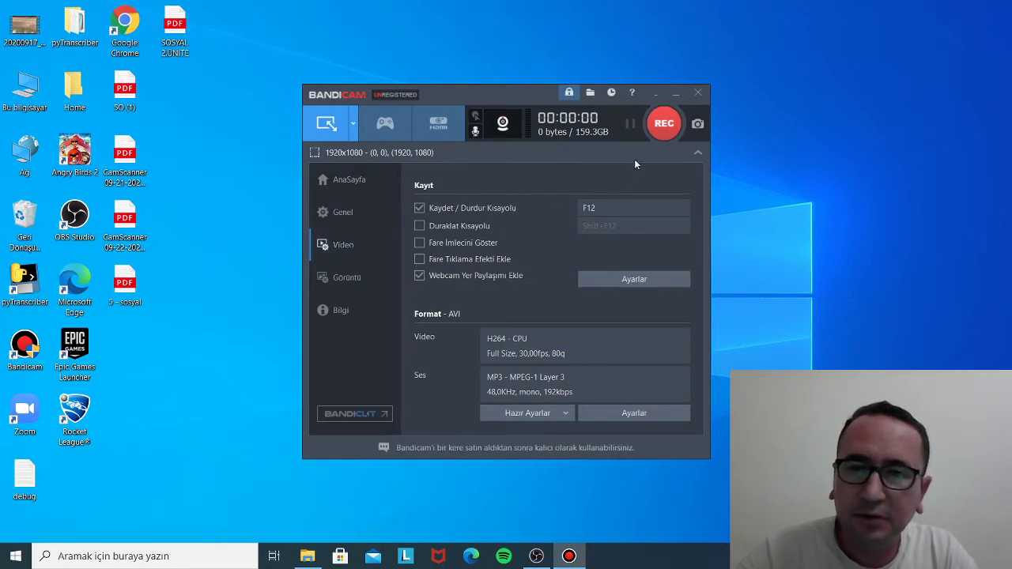
{"action": "left_click", "coordinate": [663, 125]}
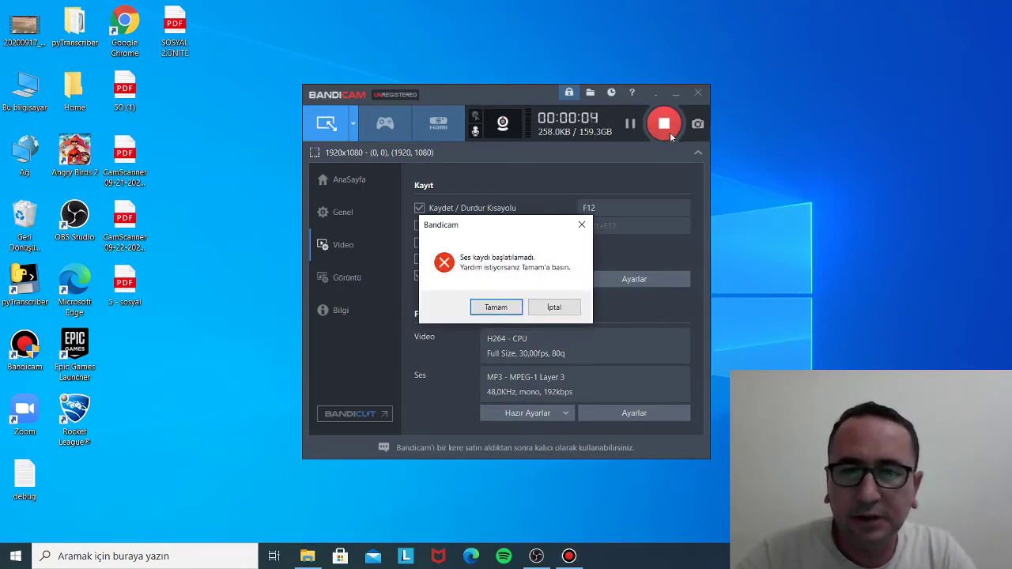
{"action": "left_click", "coordinate": [554, 308]}
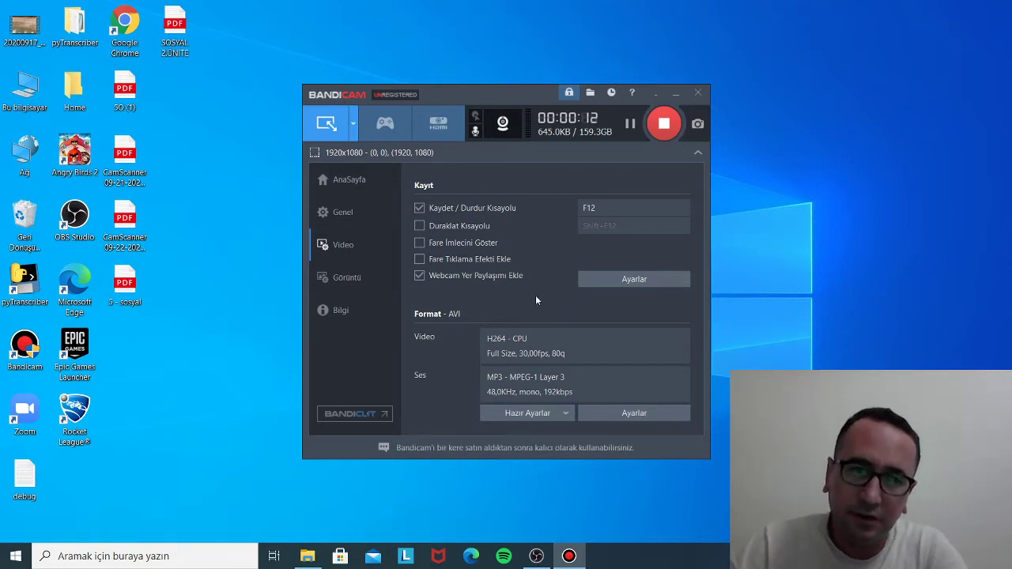
- Open the recording settings of the video section and review the sound, webcam, mouse, logo, text and options pages
{"action": "left_click", "coordinate": [358, 207]}
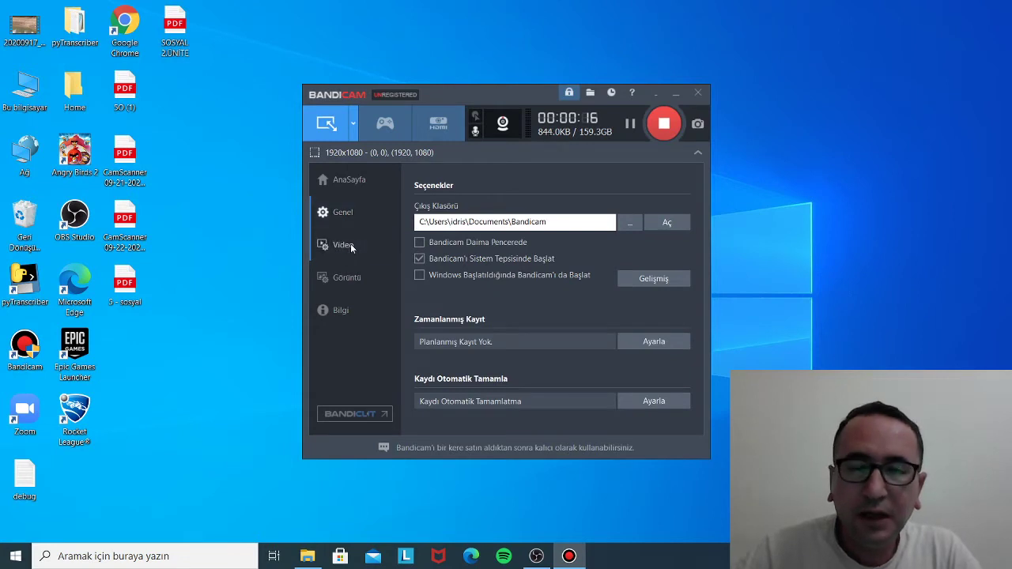
{"action": "left_click", "coordinate": [351, 245]}
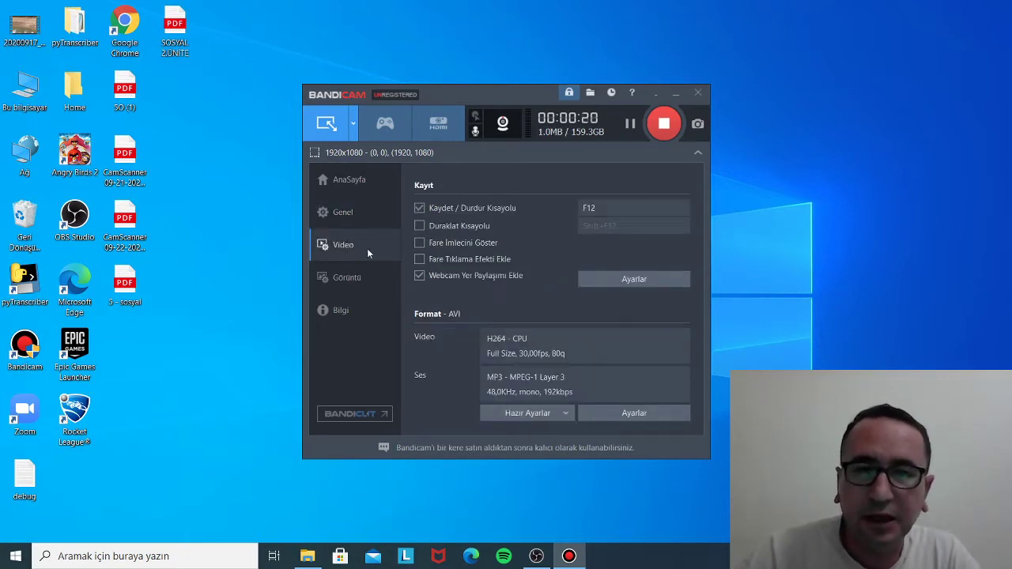
{"action": "left_click", "coordinate": [606, 284]}
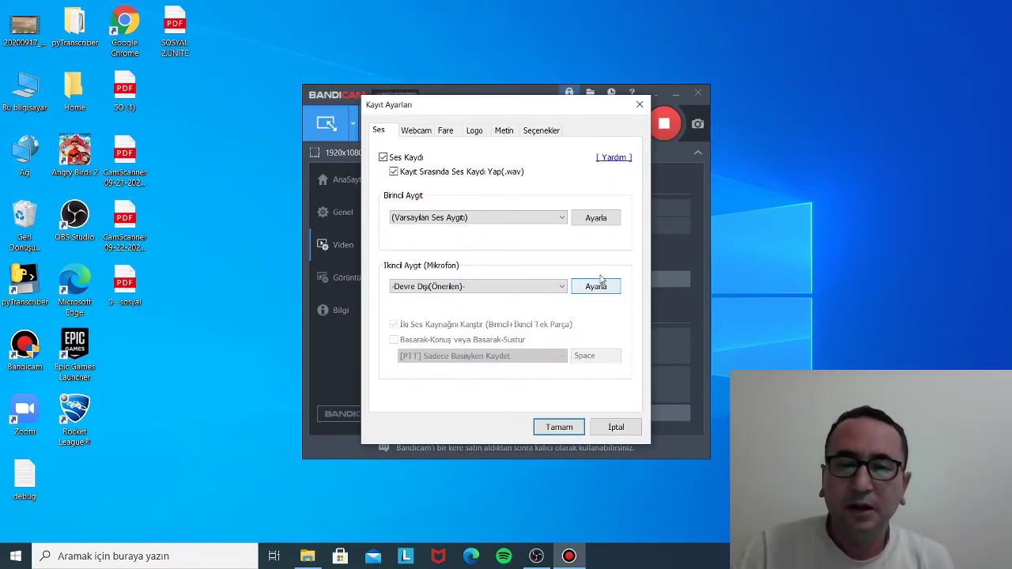
{"action": "left_click", "coordinate": [419, 131]}
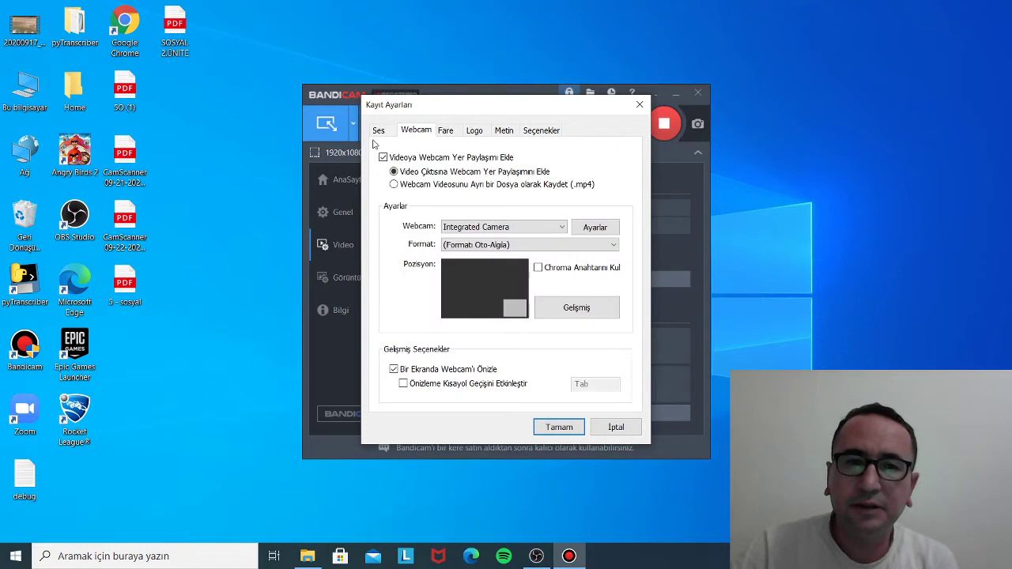
{"action": "left_click", "coordinate": [446, 132]}
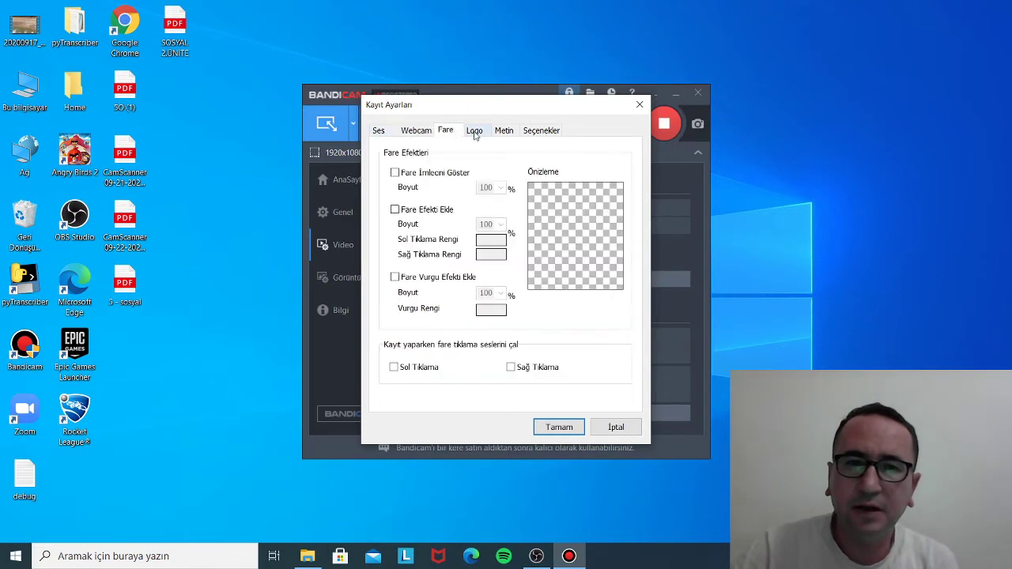
{"action": "left_click", "coordinate": [475, 131]}
{"action": "left_click", "coordinate": [504, 133]}
{"action": "left_click", "coordinate": [540, 131]}
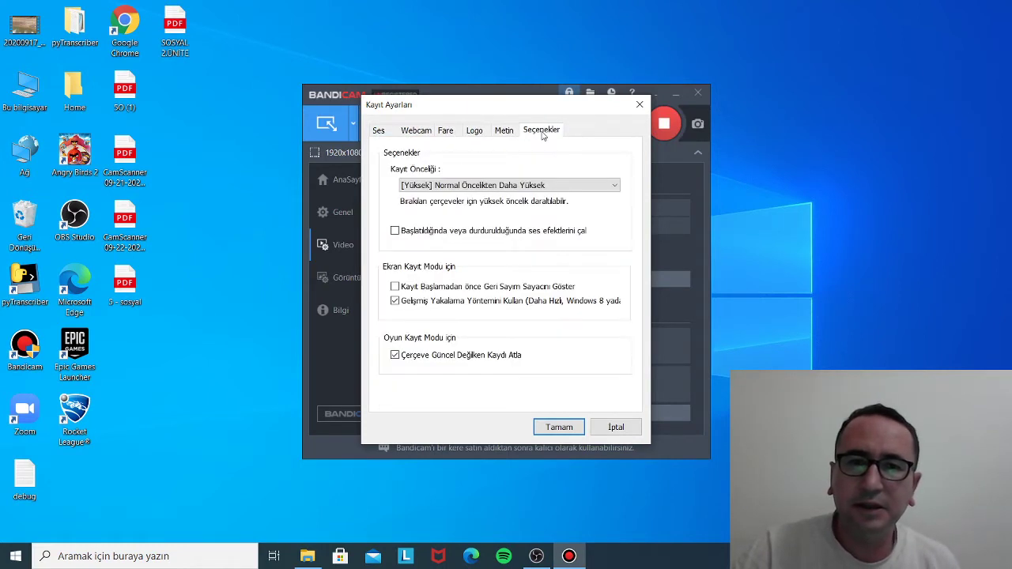
{"action": "left_click", "coordinate": [379, 133]}
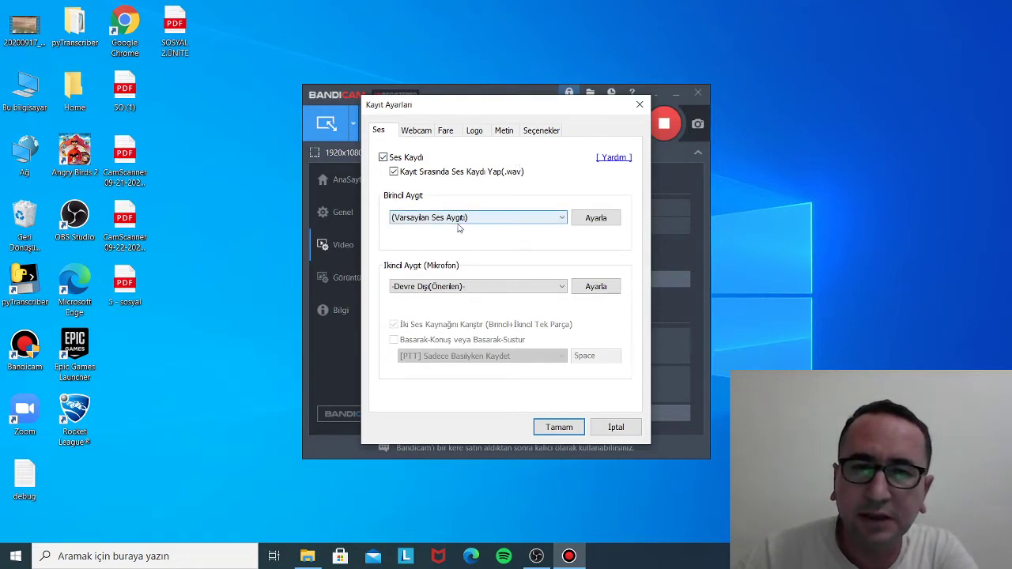
- Set both the primary and secondary audio devices to Mikrofon Dizisi (Realtek(R) Audio), with the primary volume at 80%
{"action": "left_click", "coordinate": [556, 225]}
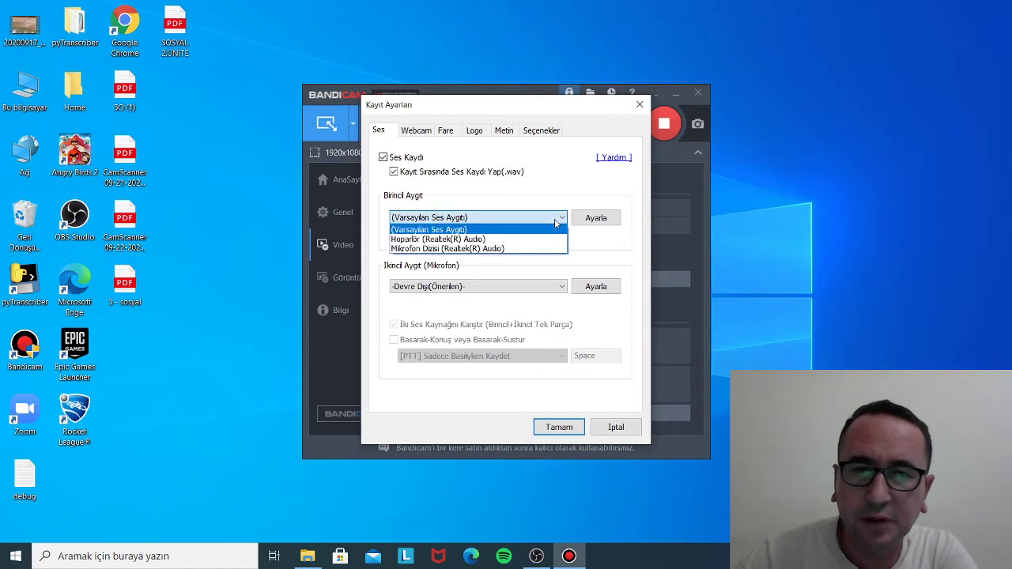
{"action": "left_click", "coordinate": [519, 248]}
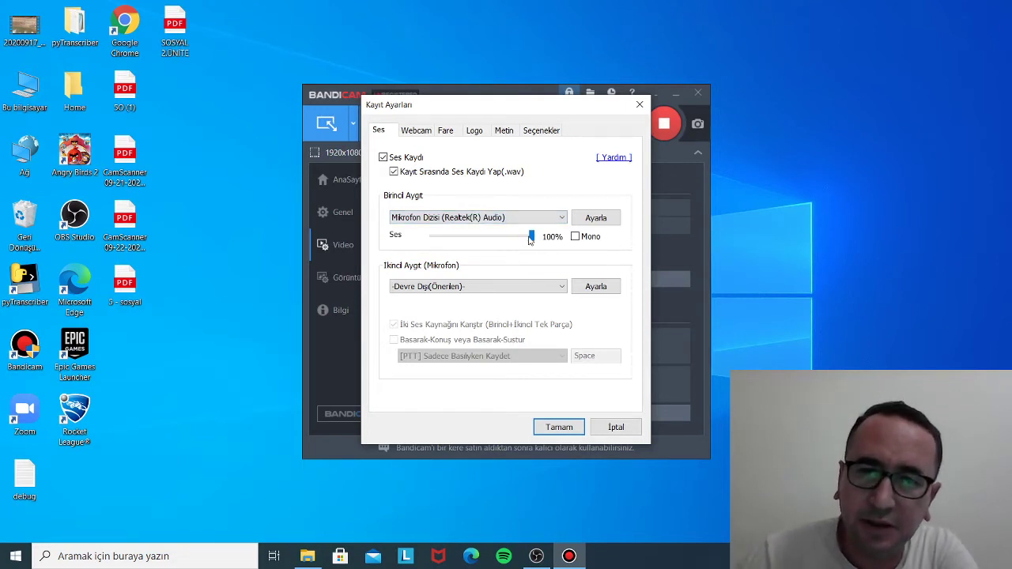
{"action": "left_click", "coordinate": [524, 241]}
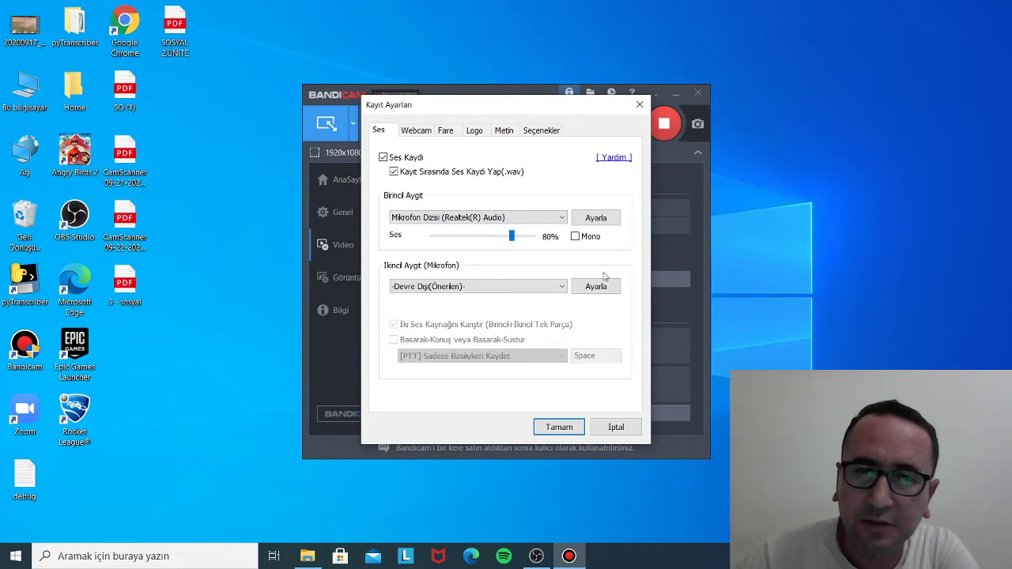
{"action": "left_click", "coordinate": [559, 289]}
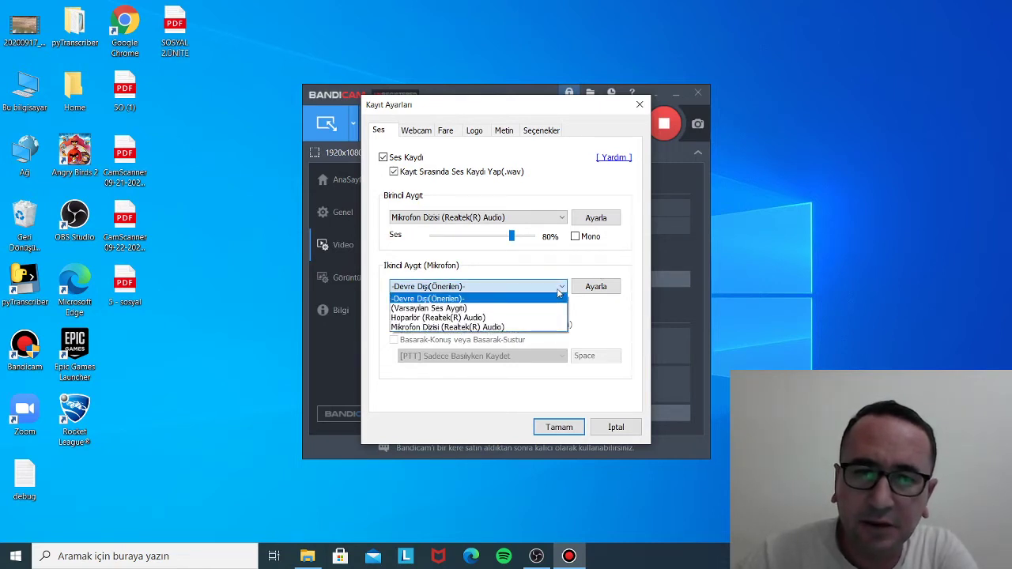
{"action": "left_click", "coordinate": [503, 329]}
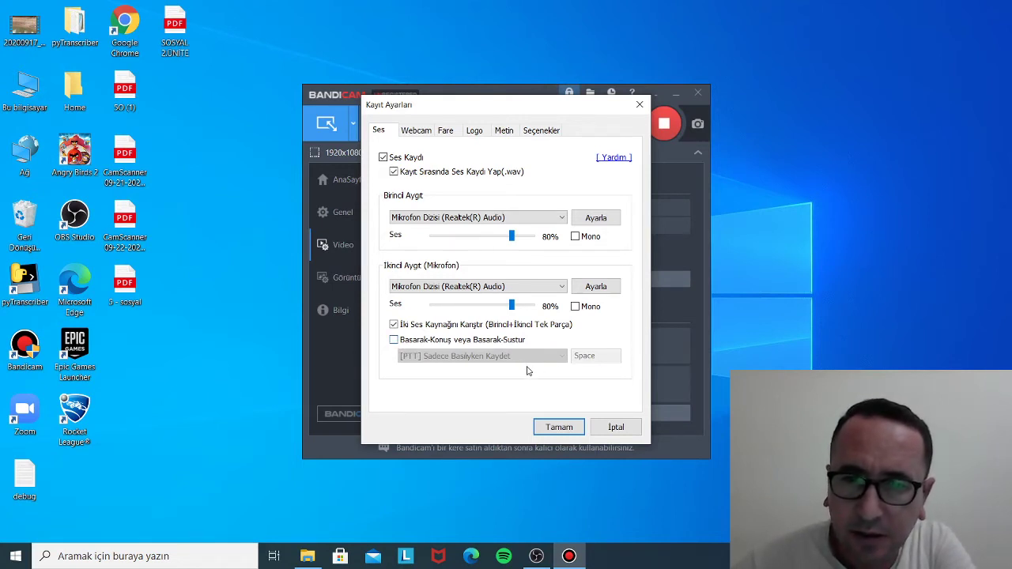
- Examine the Windows recording devices for both the primary and secondary audio device, and close the sound dialog again
{"action": "left_click", "coordinate": [594, 222]}
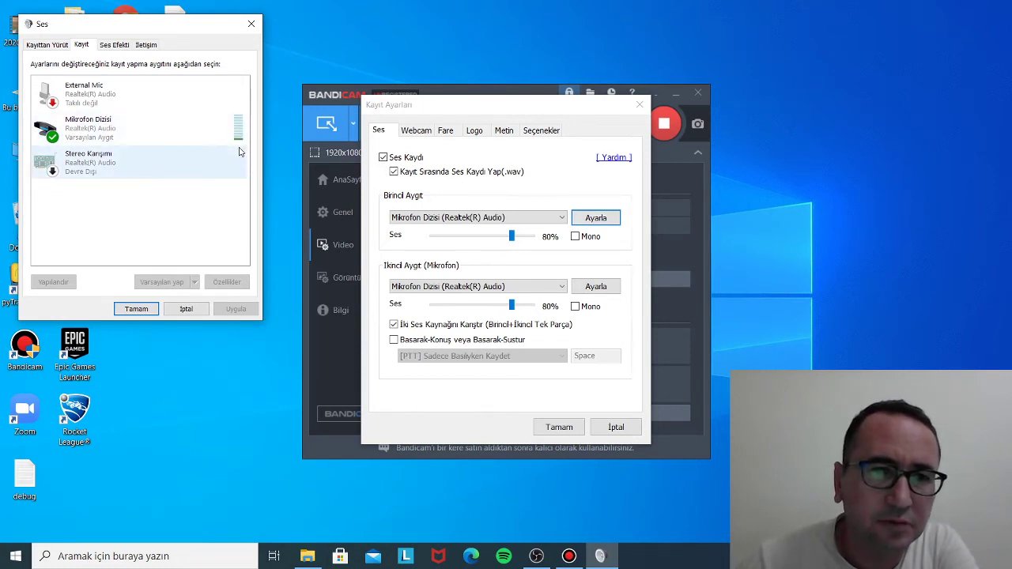
{"action": "left_click", "coordinate": [252, 24]}
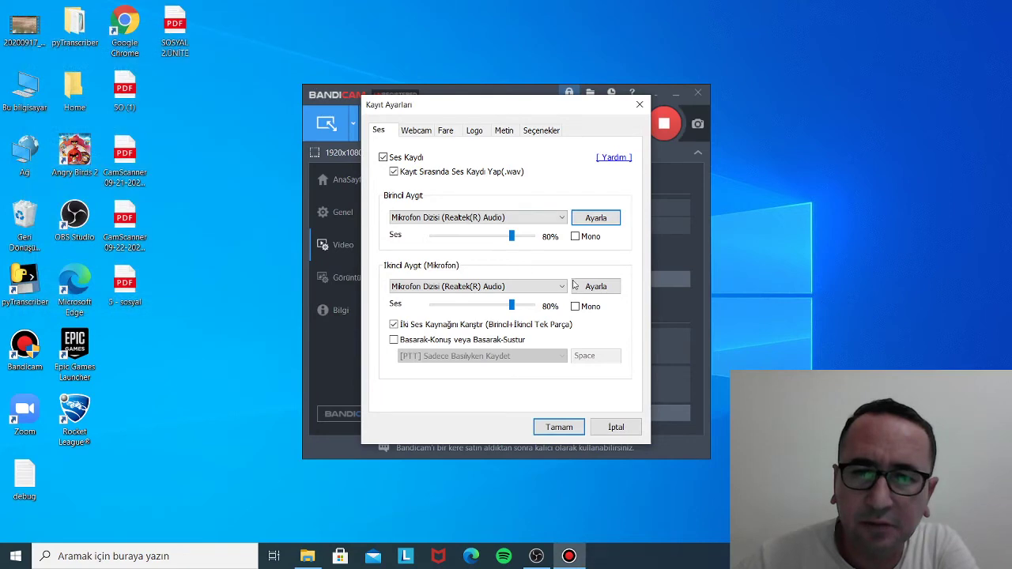
{"action": "left_click", "coordinate": [593, 287]}
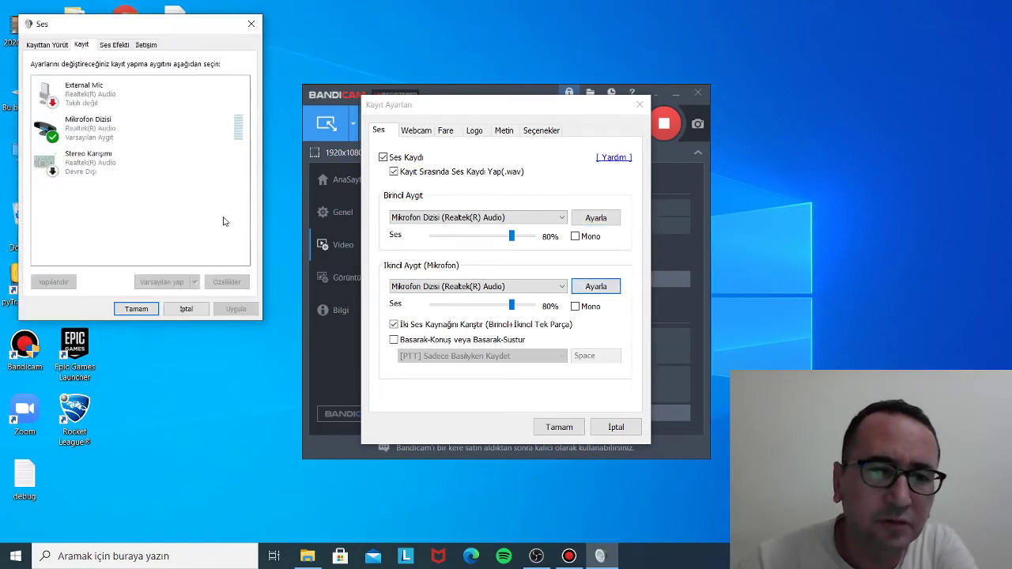
{"action": "left_click", "coordinate": [136, 308]}
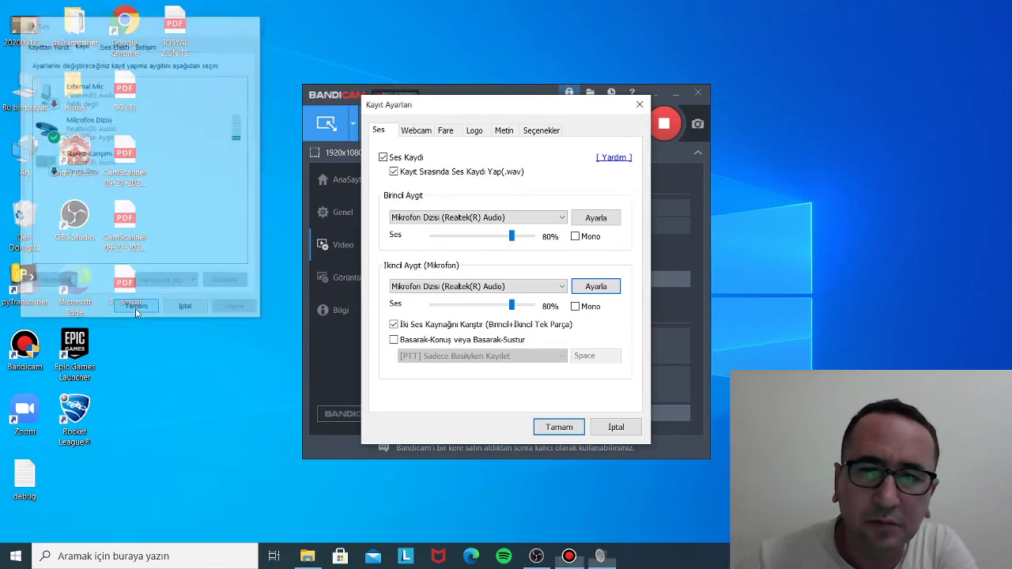
{"action": "left_click", "coordinate": [595, 218]}
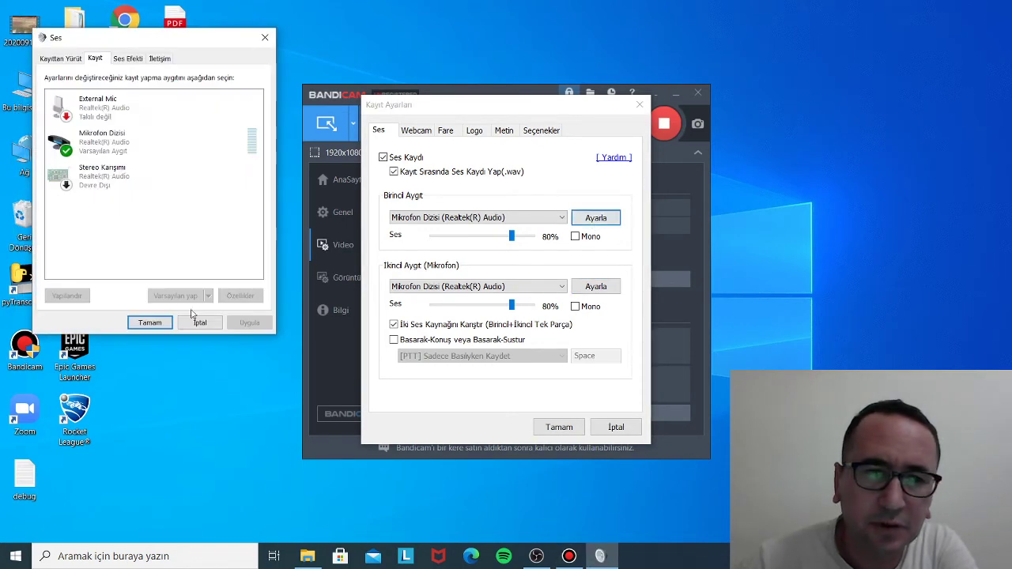
{"action": "left_click", "coordinate": [150, 323]}
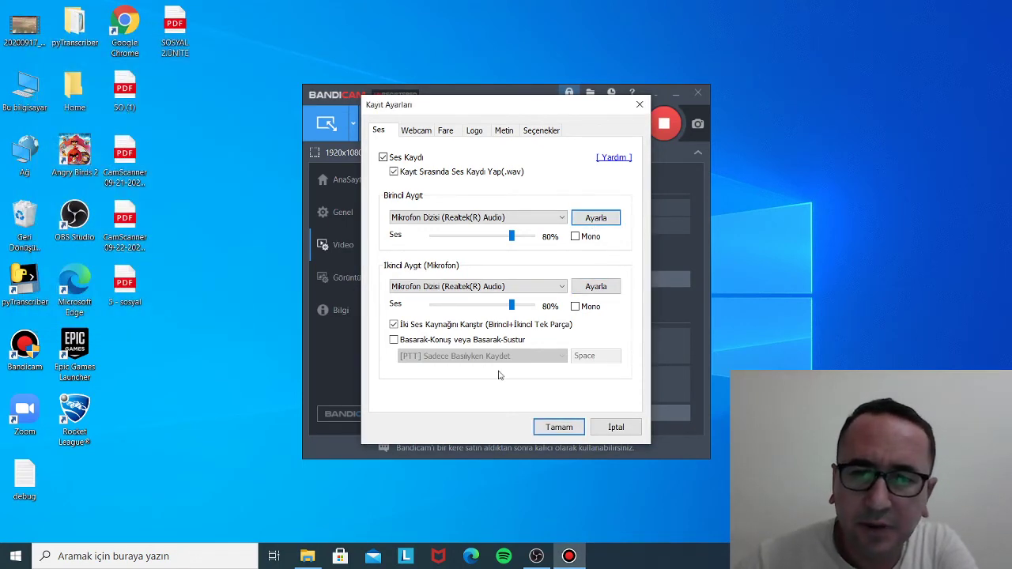
- Apply the sound settings, and stop the running recording to start a new one
{"action": "left_click", "coordinate": [568, 426]}
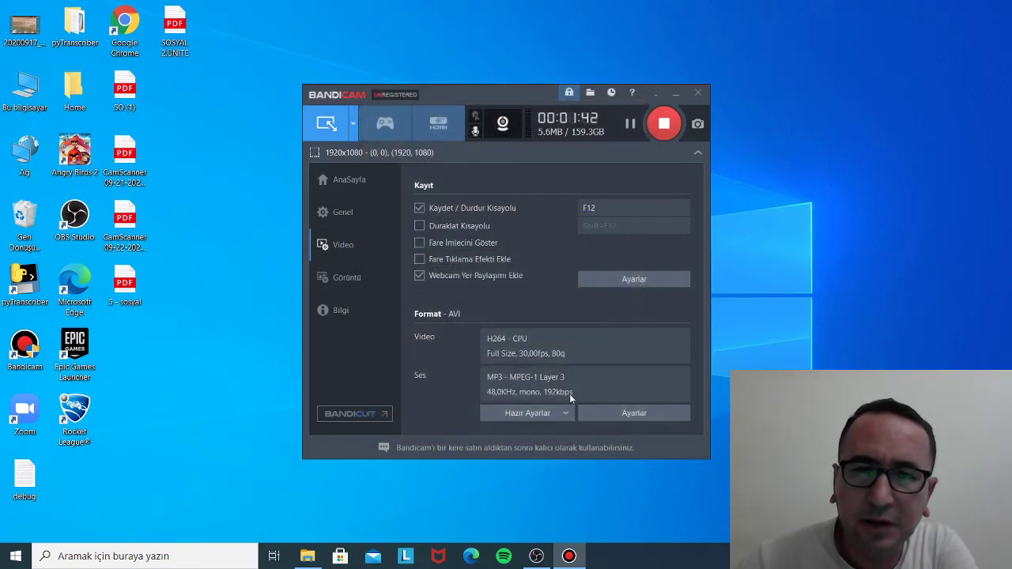
{"action": "left_click", "coordinate": [660, 124]}
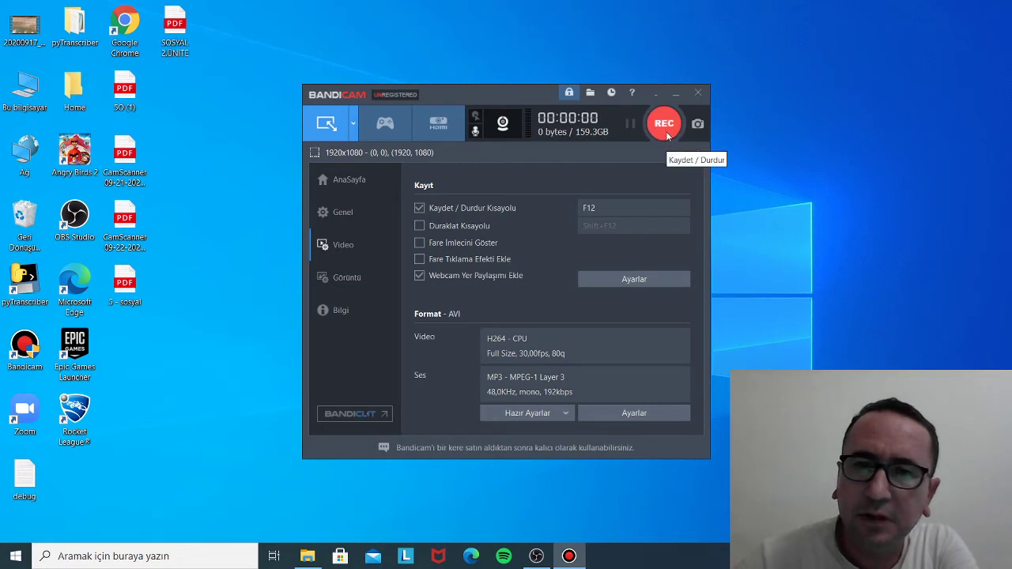
{"action": "left_click", "coordinate": [664, 127]}
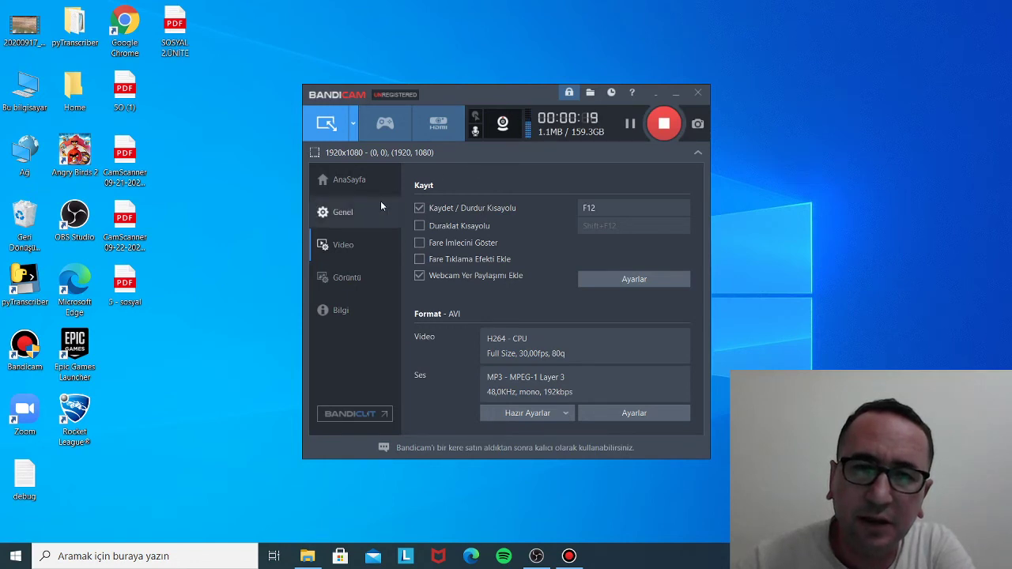
- Review the general and image capture settings and the list of recorded videos while the recording runs
{"action": "left_click", "coordinate": [362, 212]}
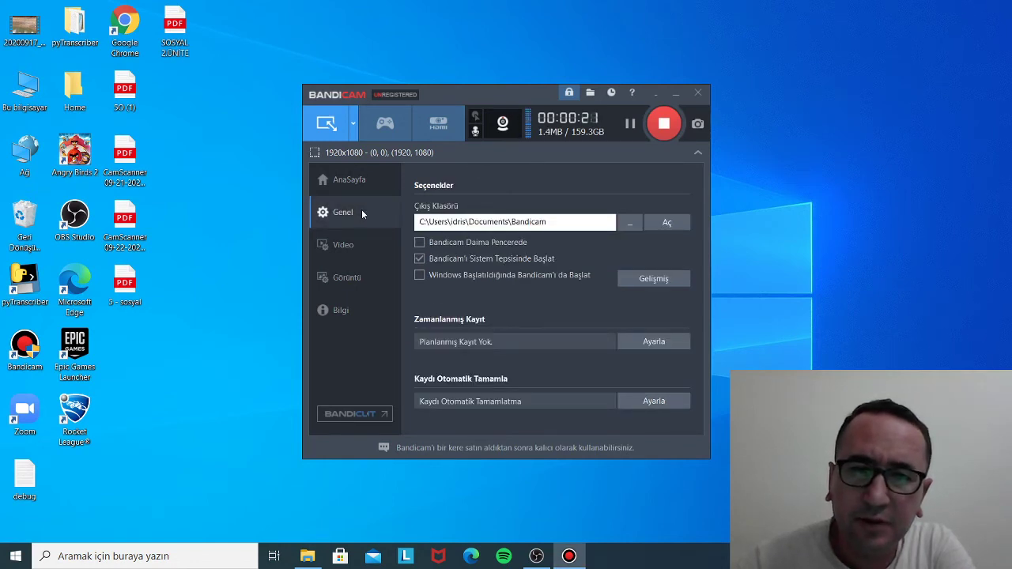
{"action": "left_click", "coordinate": [351, 184]}
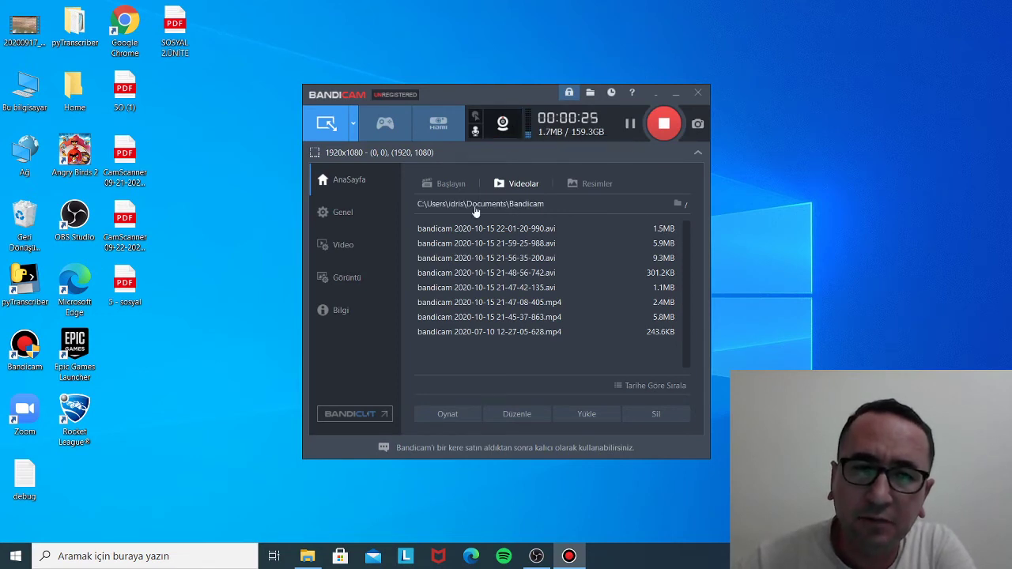
{"action": "left_click", "coordinate": [351, 215]}
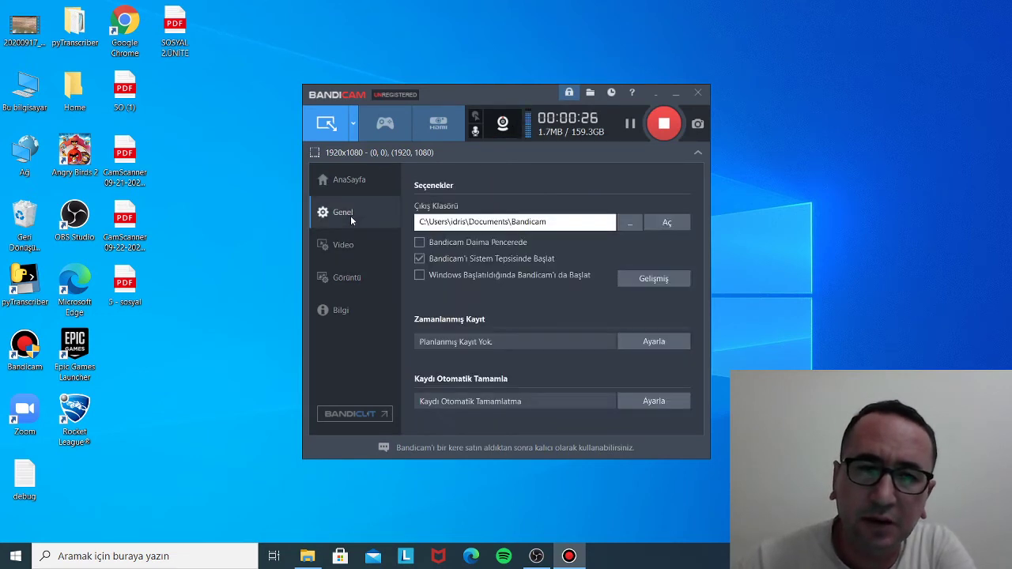
{"action": "left_click", "coordinate": [357, 281]}
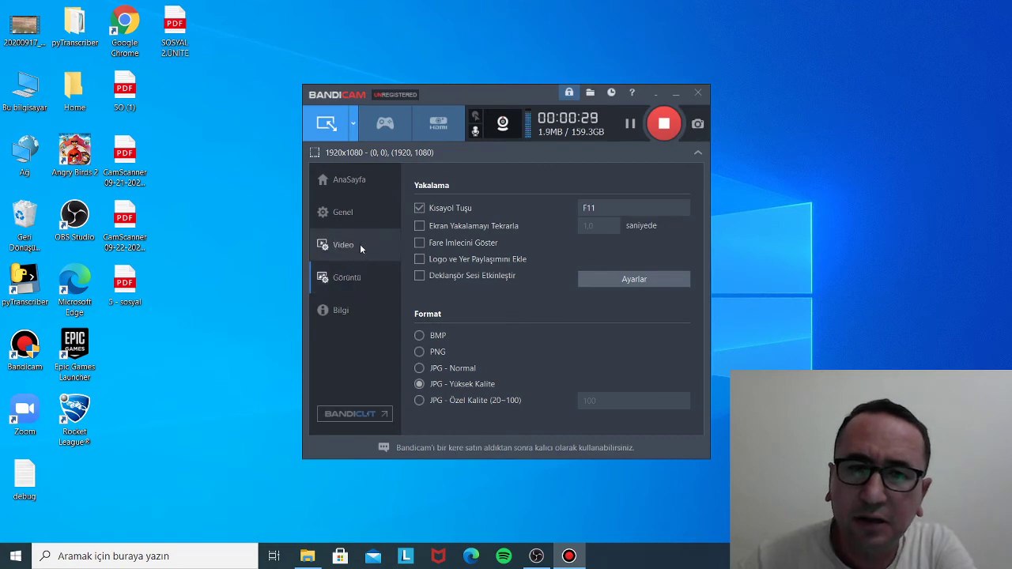
{"action": "left_click", "coordinate": [358, 182]}
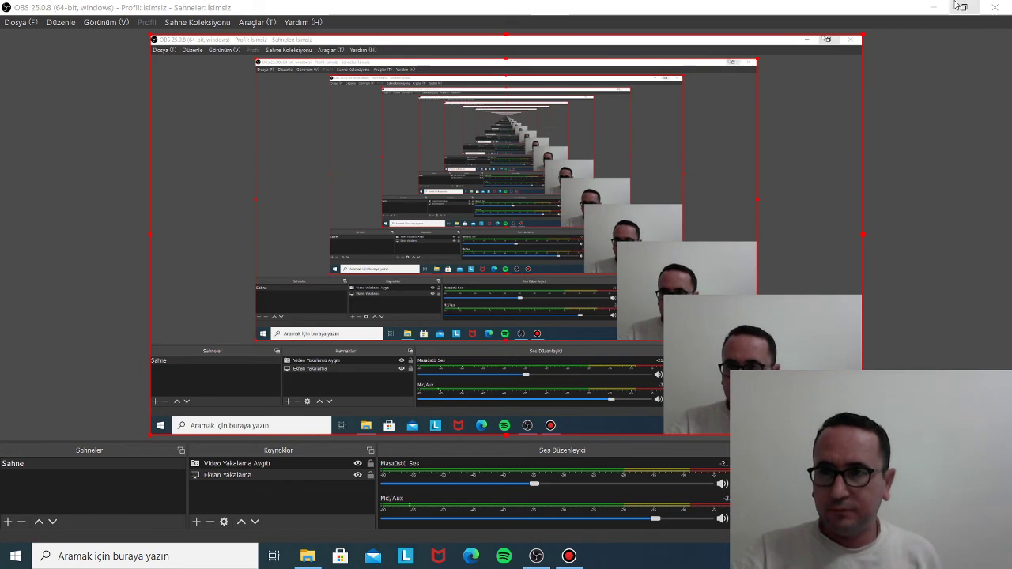
- Clear the OBS window off the screen and close the Bandicam window
{"action": "left_click", "coordinate": [994, 5]}
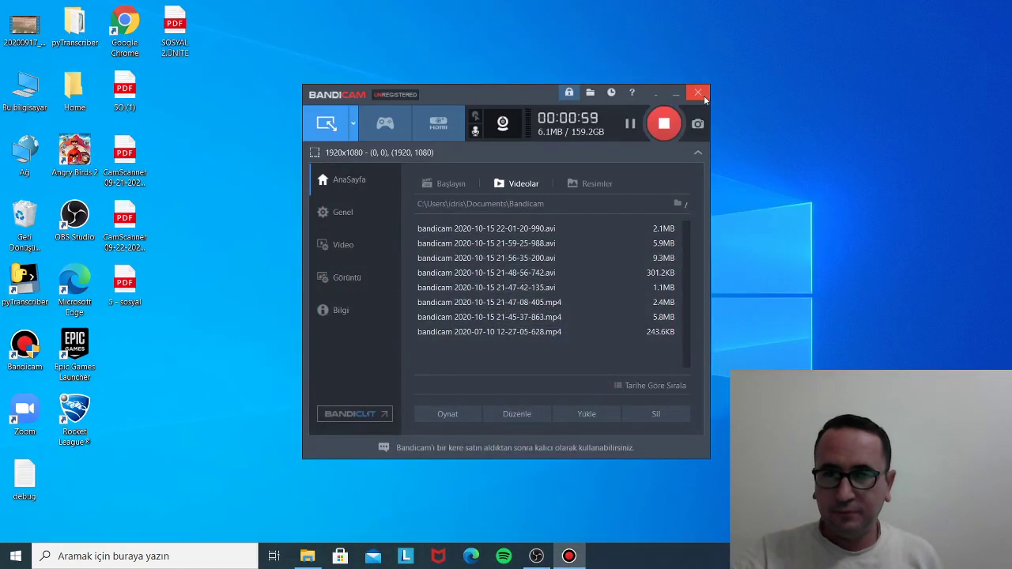
{"action": "left_click", "coordinate": [698, 93]}
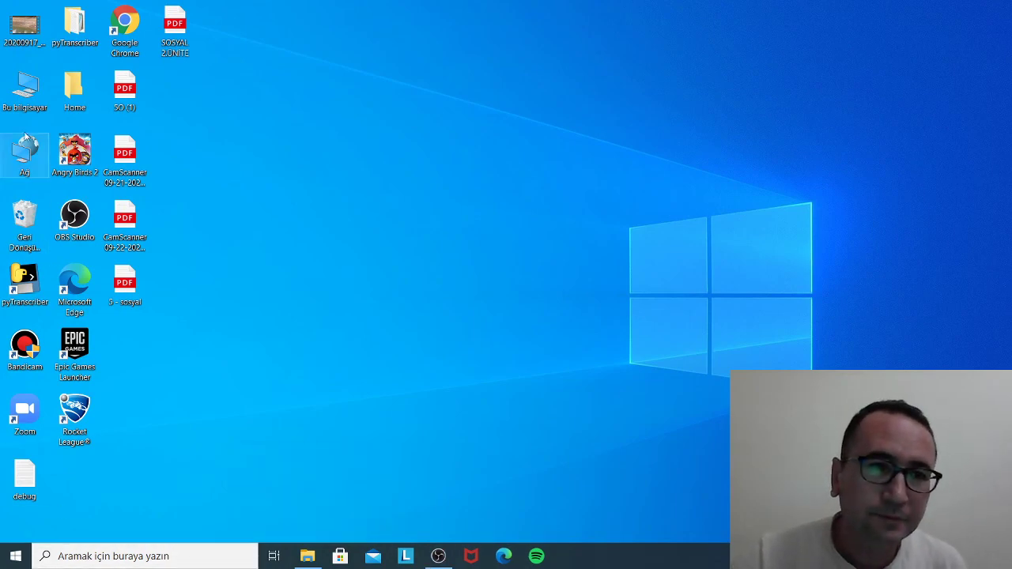
- Open Bu bilgisayar in File Explorer, and switch to OBS Studio
{"action": "double_click", "coordinate": [24, 93]}
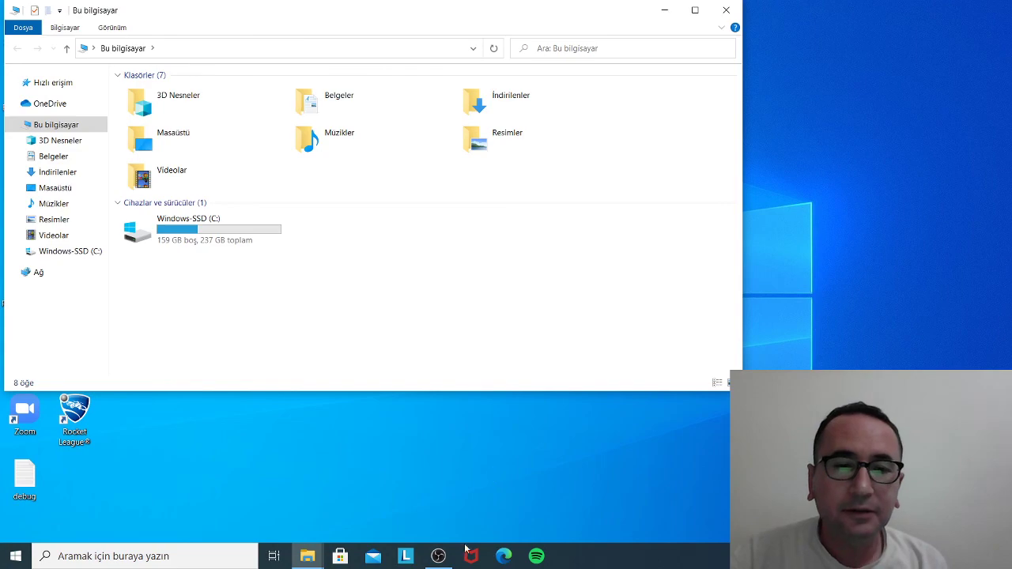
{"action": "left_click", "coordinate": [437, 556]}
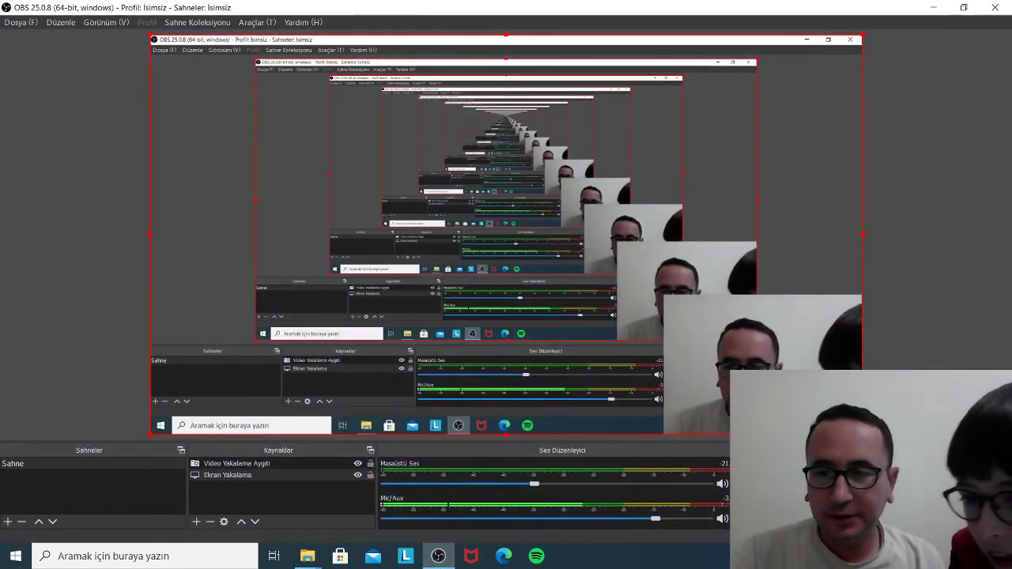